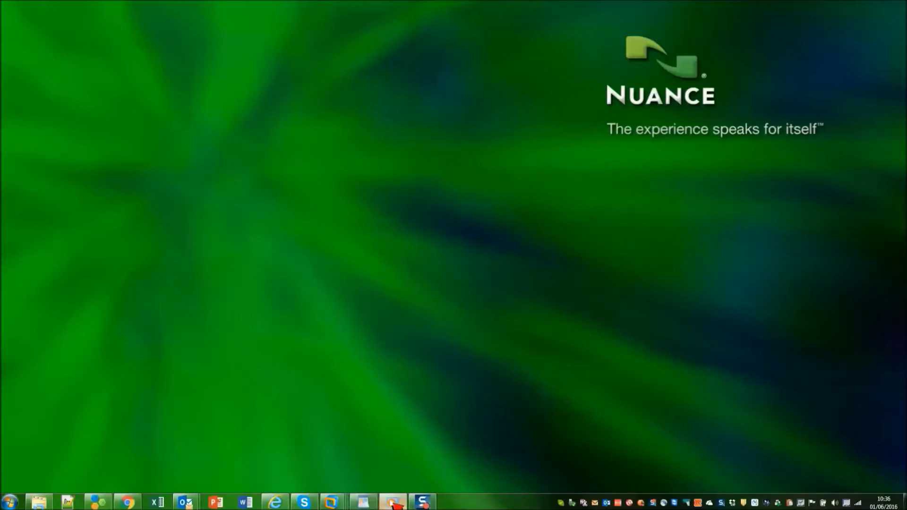
Step: Play the Copy Type Demo in a smaller window, with the fact-sheet PDF resized beside it
{"action": "left_click", "coordinate": [396, 502]}
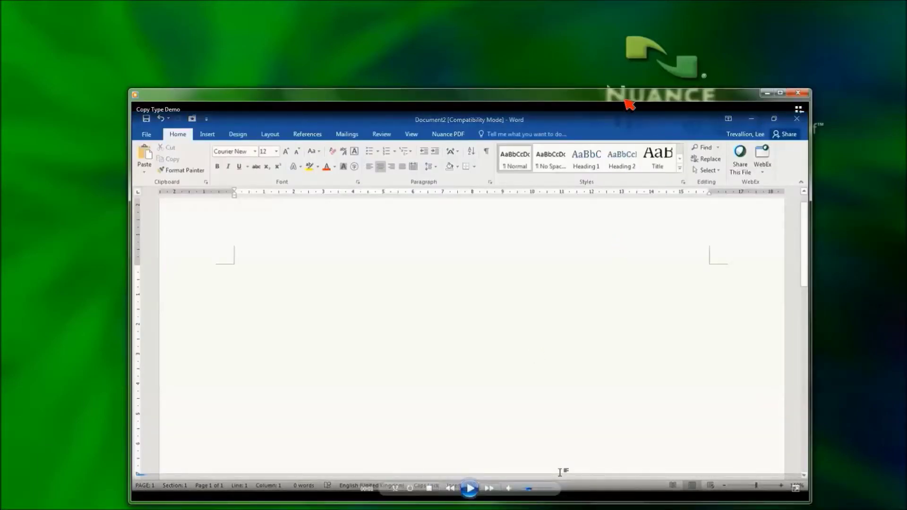
{"action": "left_click_drag", "start_coordinate": [625, 99], "coordinate": [504, 16]}
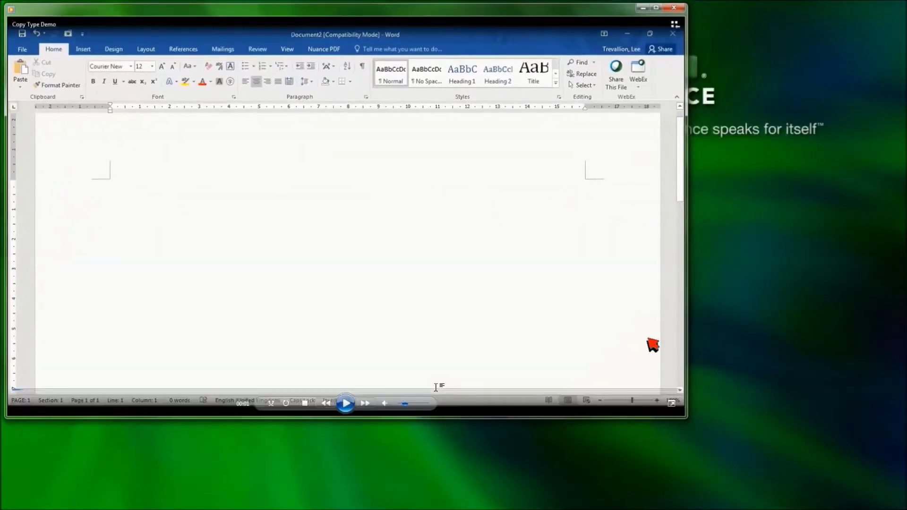
{"action": "left_click", "coordinate": [346, 403]}
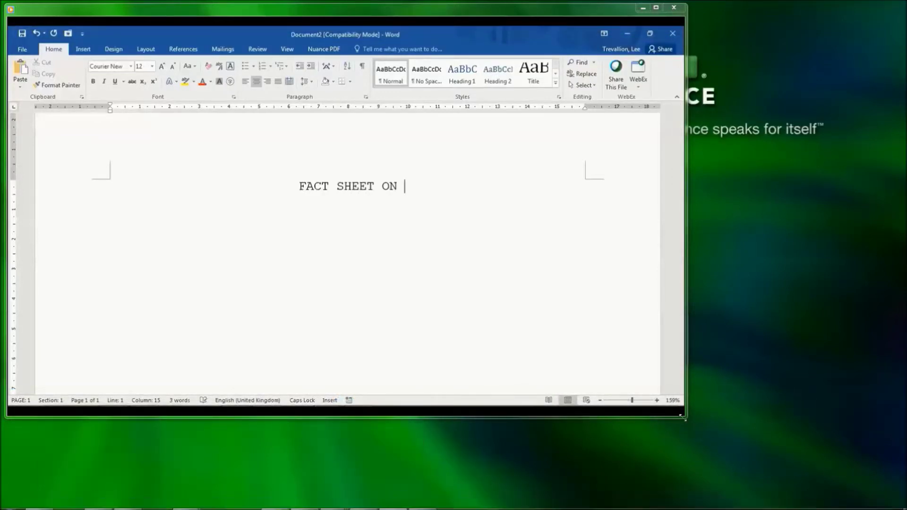
{"action": "left_click_drag", "start_coordinate": [685, 415], "coordinate": [387, 248]}
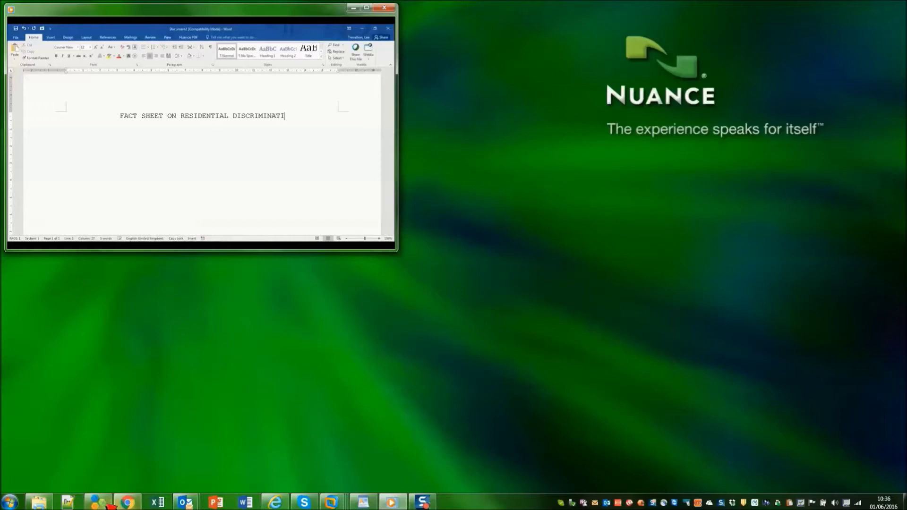
{"action": "left_click", "coordinate": [98, 502]}
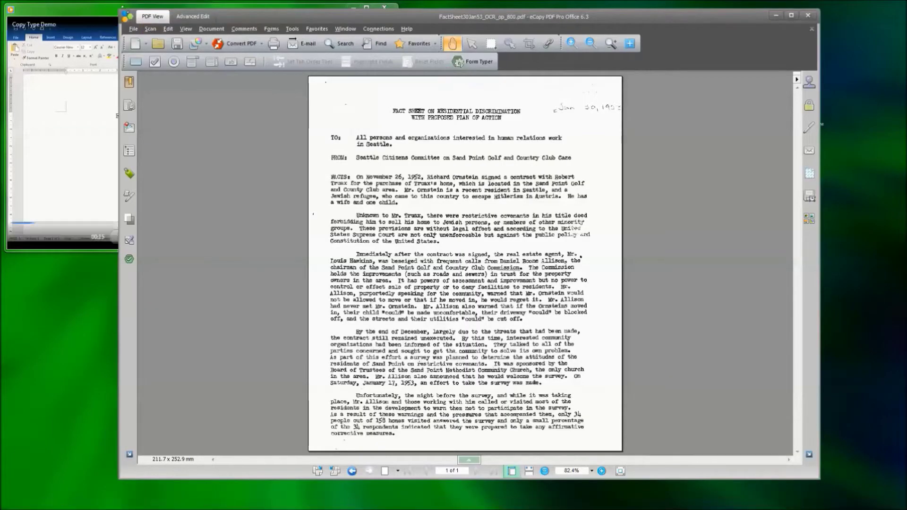
{"action": "left_click_drag", "start_coordinate": [120, 10], "coordinate": [364, 3]}
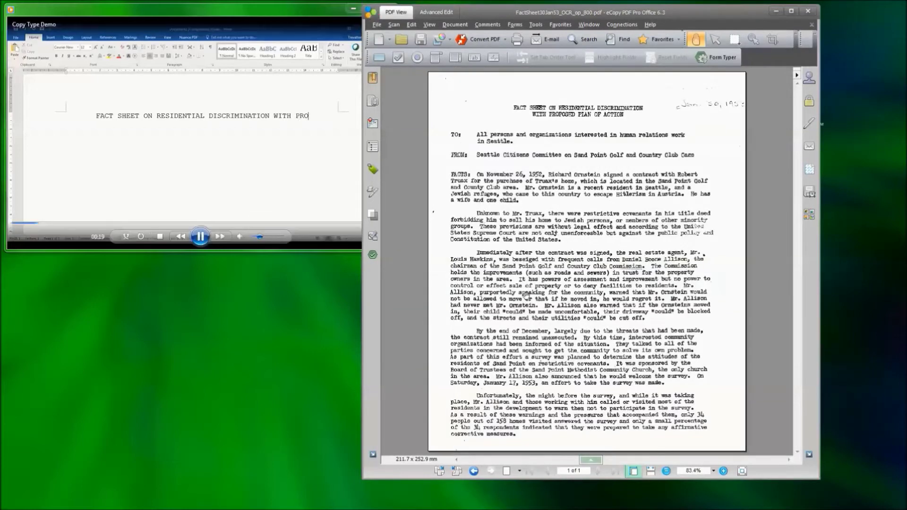
Step: Convert the whole PDF to a Word Document, saved under the default name FactSheet30Jan53_OCR_op_800.docx
{"action": "left_click", "coordinate": [505, 40]}
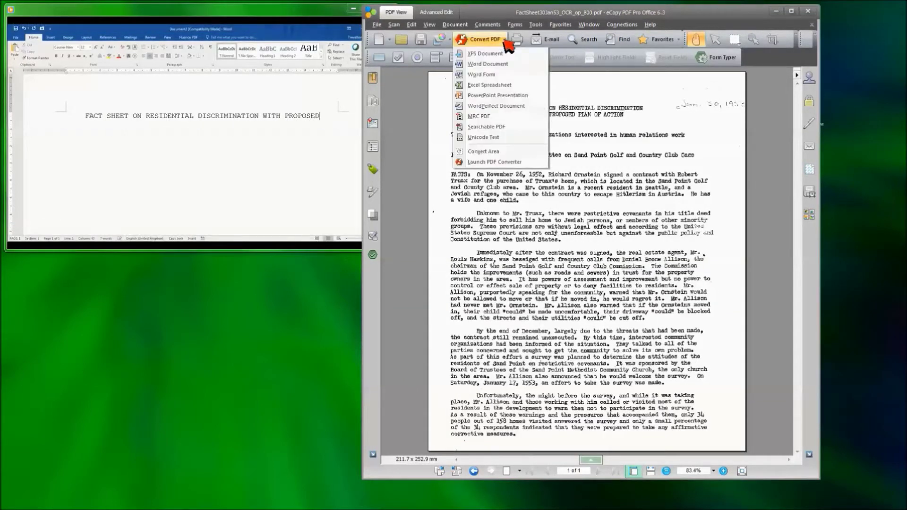
{"action": "left_click", "coordinate": [487, 64]}
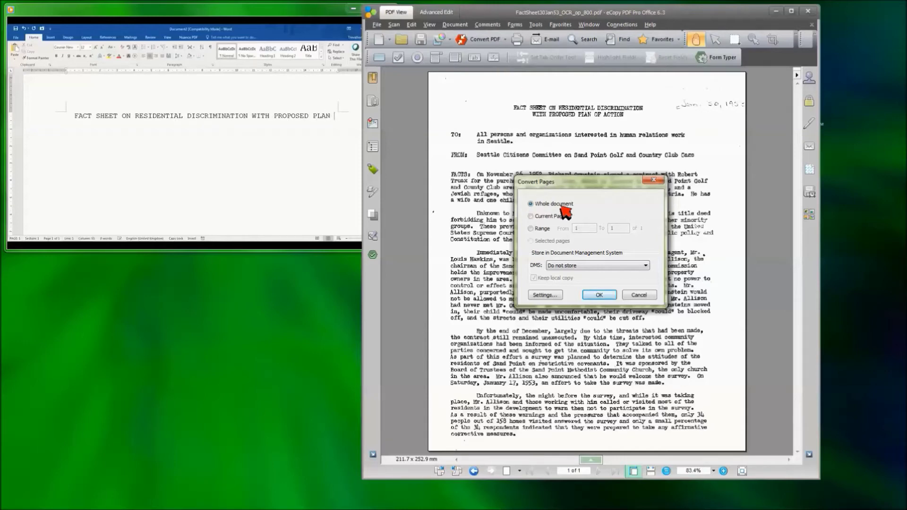
{"action": "left_click", "coordinate": [599, 295]}
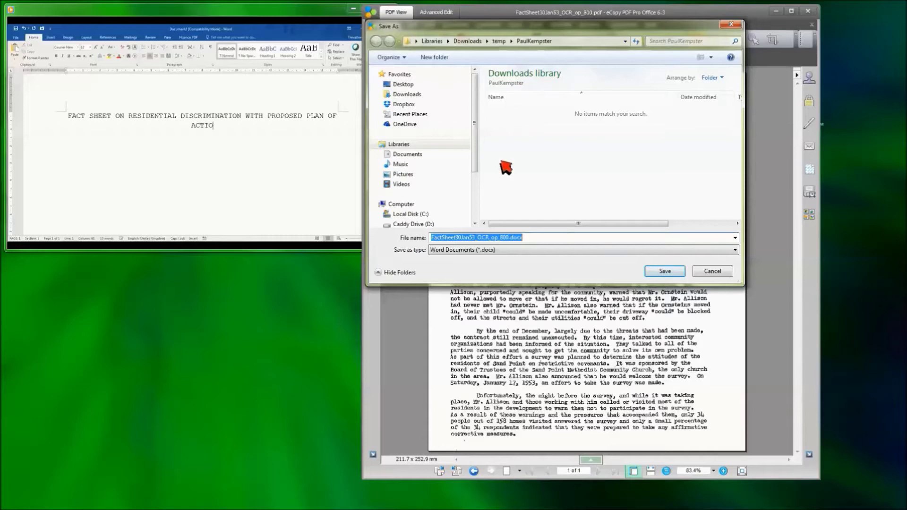
{"action": "left_click", "coordinate": [665, 271]}
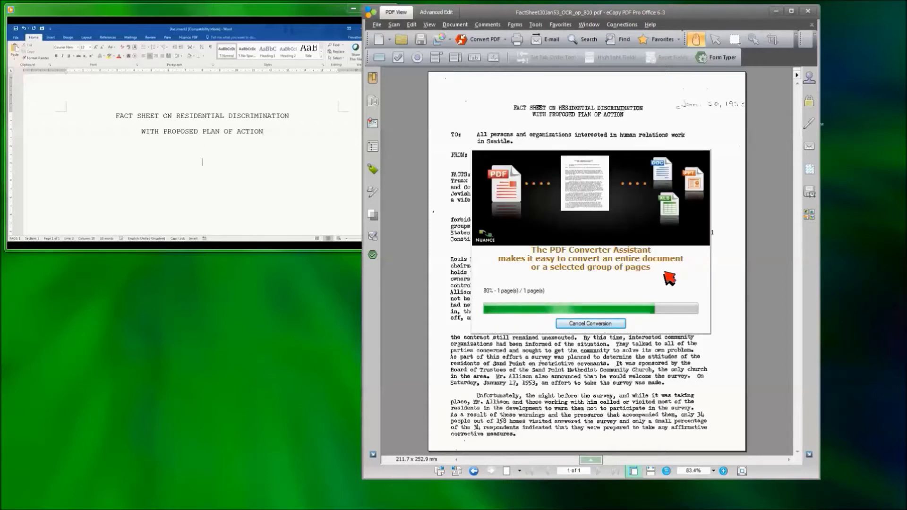
Step: Move the converted FactSheet document clear of the demo and enlarge its window
{"action": "left_click", "coordinate": [146, 59]}
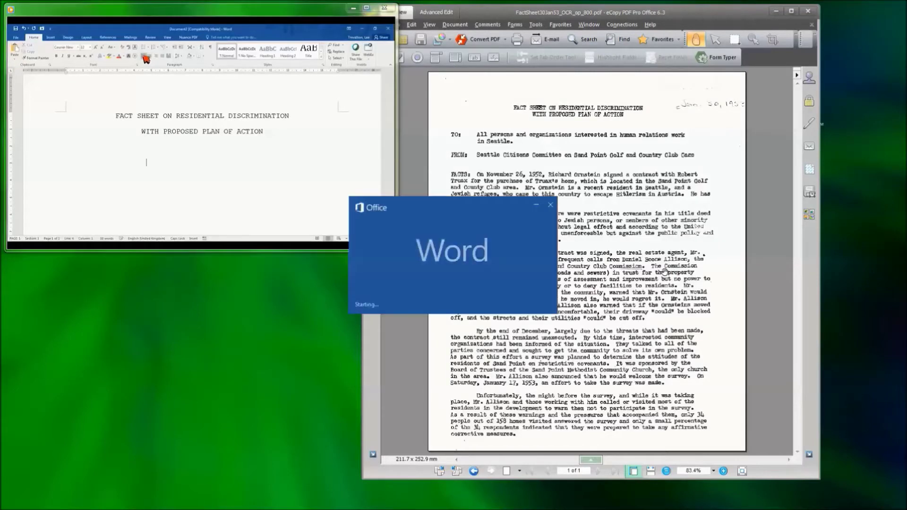
{"action": "type", "text": "tO:"}
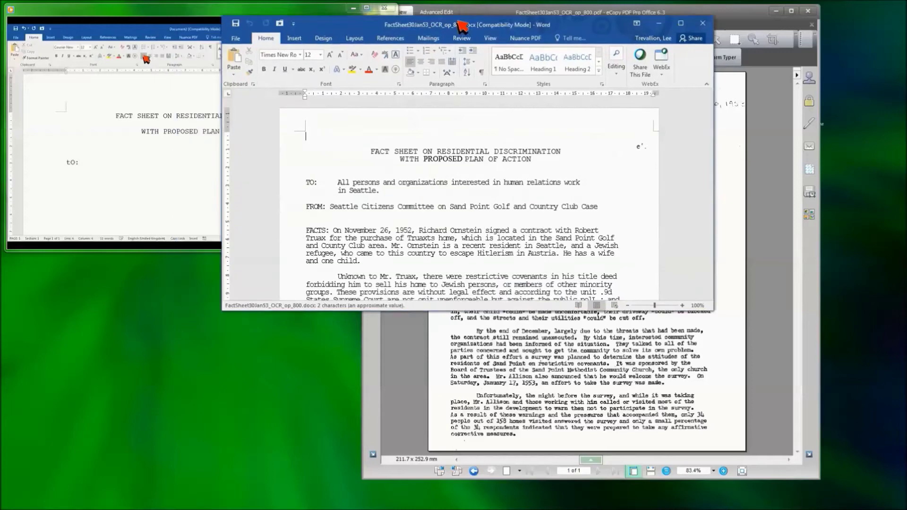
{"action": "left_click_drag", "start_coordinate": [462, 27], "coordinate": [632, 13]}
{"action": "type", "text": "To:"}
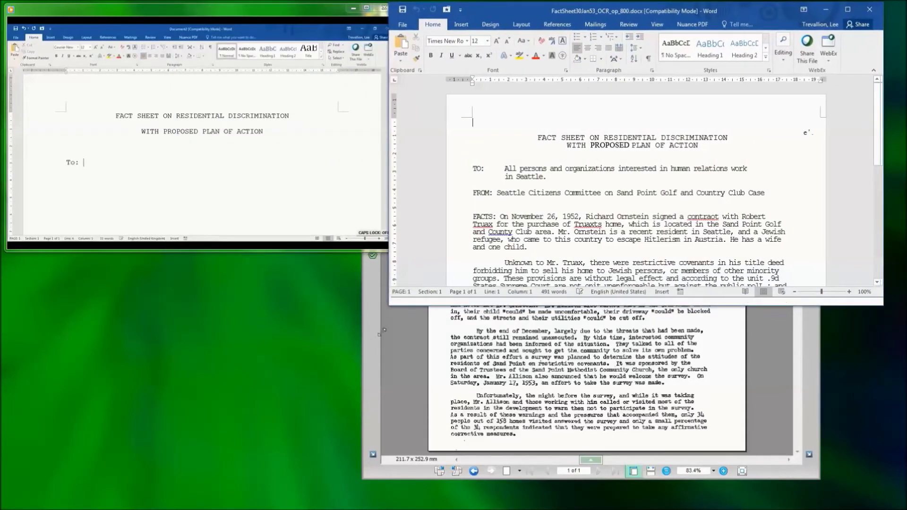
{"action": "left_click_drag", "start_coordinate": [389, 306], "coordinate": [372, 507]}
{"action": "type", "text": "All persons and"}
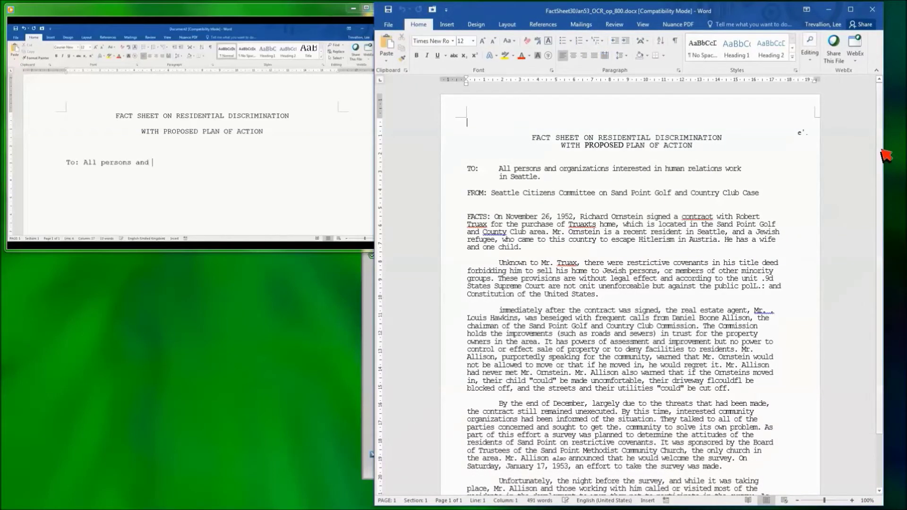
Step: Place the converted document on the left, with the original PDF restored beside it
{"action": "type", "text": "organi"}
{"action": "left_click_drag", "start_coordinate": [880, 149], "coordinate": [883, 186]}
{"action": "type", "text": "zations intereste"}
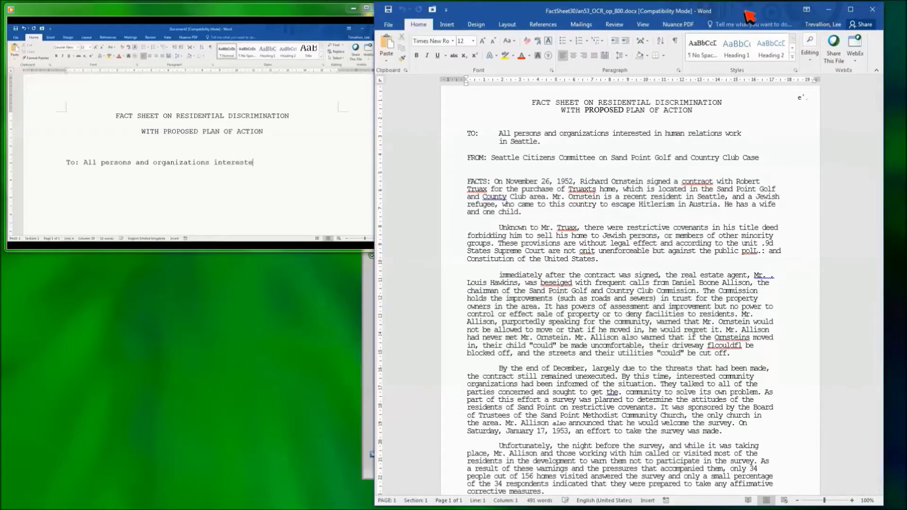
{"action": "left_click_drag", "start_coordinate": [748, 16], "coordinate": [321, 12]}
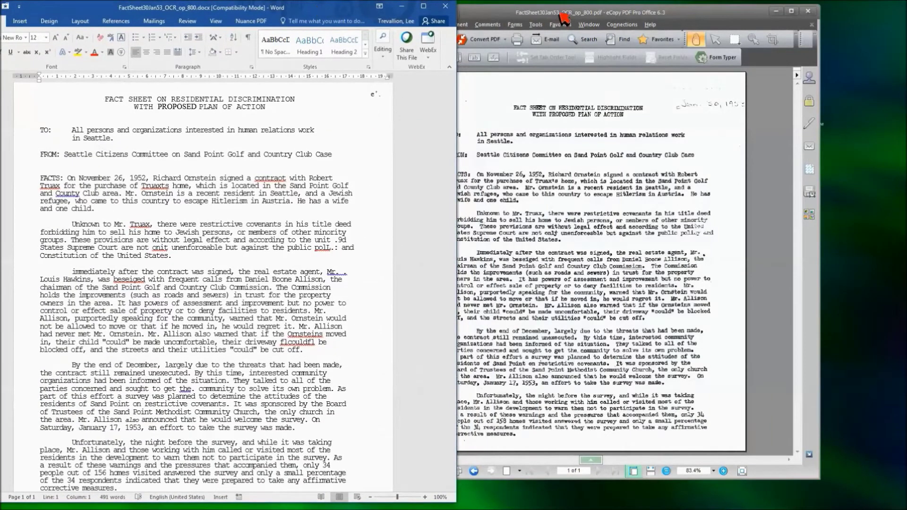
{"action": "left_click", "coordinate": [564, 18]}
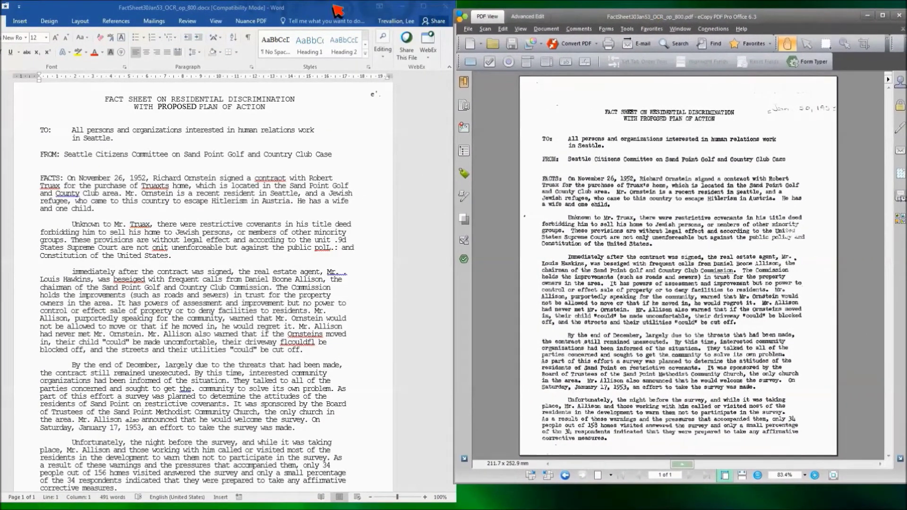
{"action": "left_click_drag", "start_coordinate": [338, 10], "coordinate": [357, 10]}
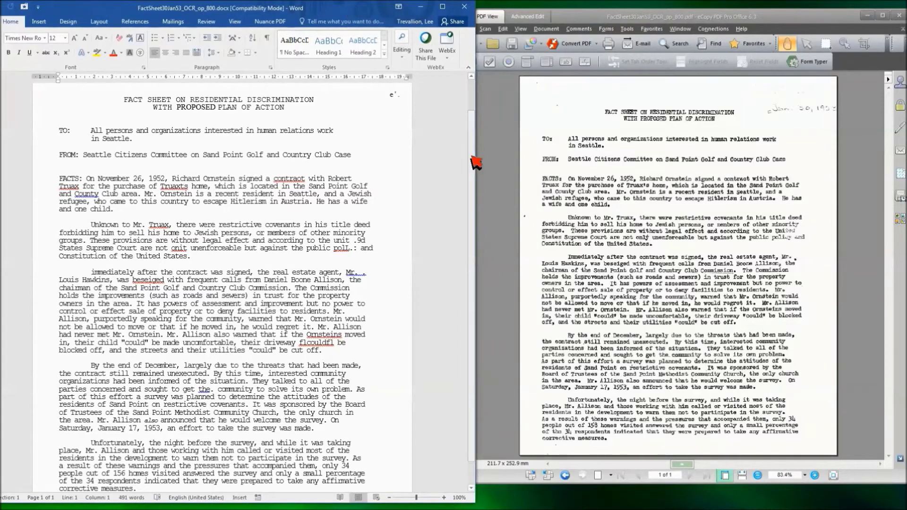
{"action": "mouse_move", "coordinate": [472, 158]}
{"action": "left_mouse_down"}
{"action": "mouse_move", "coordinate": [472, 184]}
{"action": "mouse_move", "coordinate": [477, 157]}
{"action": "left_mouse_up"}
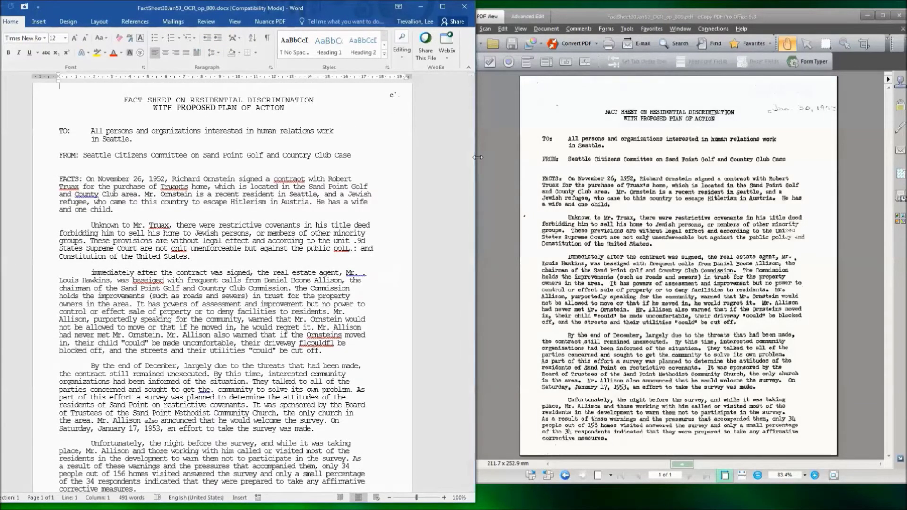
Step: Minimize the FactSheet Word and eCopy windows, then switch to the Sylpheed remote session
{"action": "left_click", "coordinate": [420, 9]}
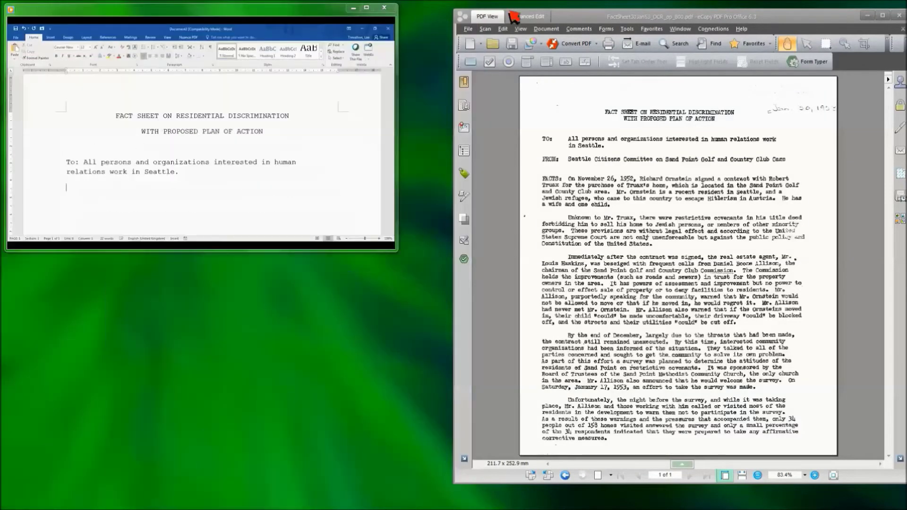
{"action": "left_click", "coordinate": [868, 16]}
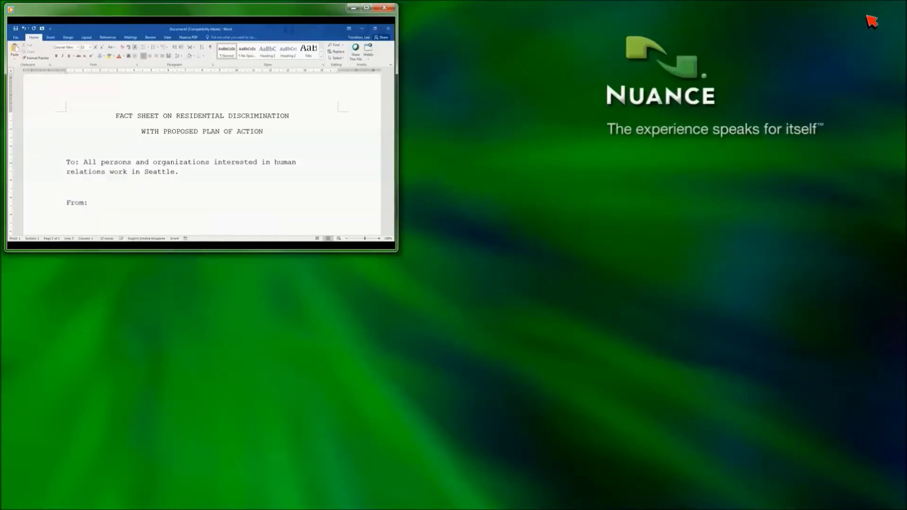
{"action": "mouse_move", "coordinate": [338, 505]}
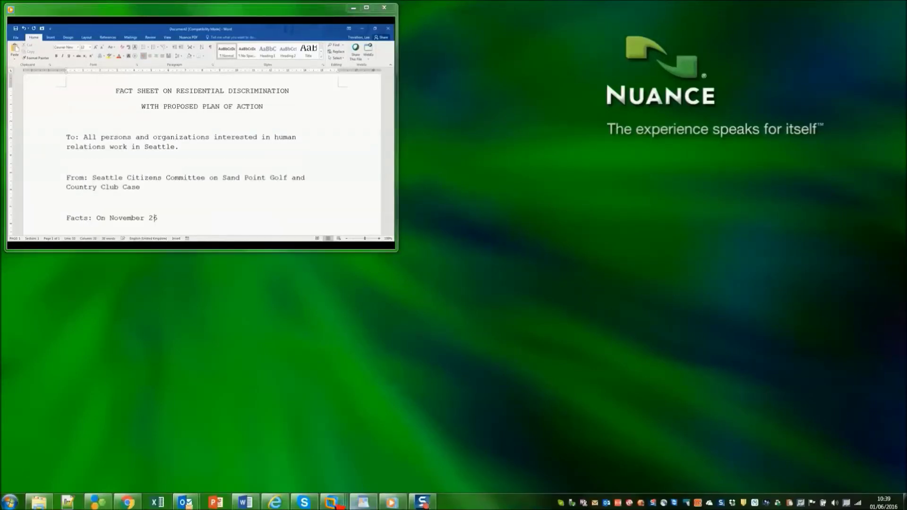
{"action": "left_click", "coordinate": [315, 459]}
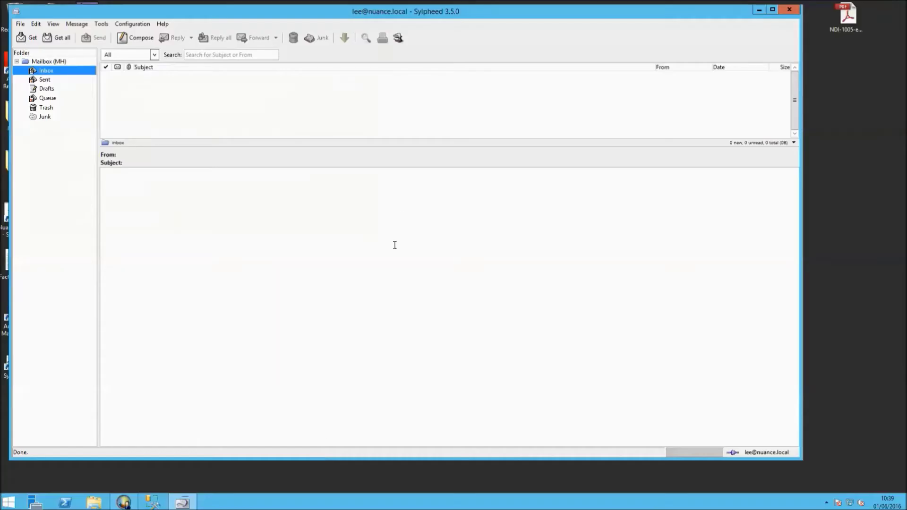
Step: Compose a new message to the suggested Word conversion address with subject 'Factsheet'
{"action": "left_click", "coordinate": [144, 39]}
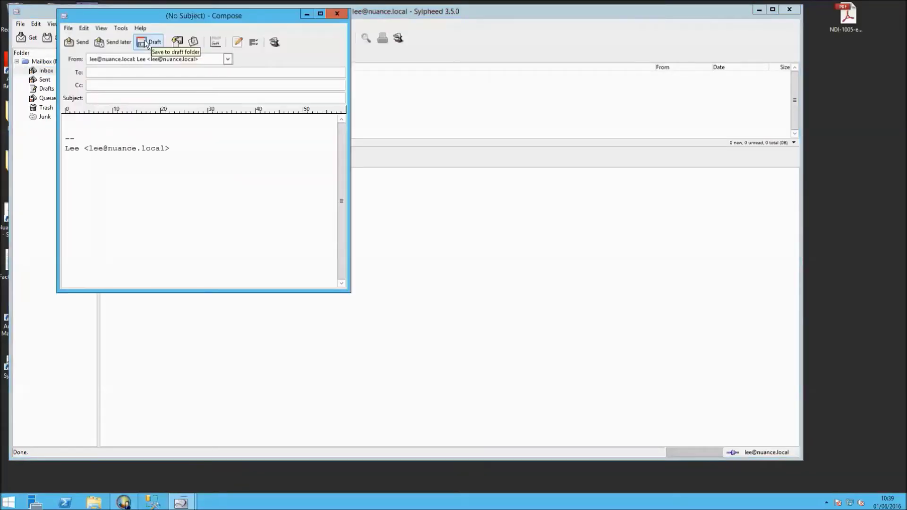
{"action": "type", "text": "w"}
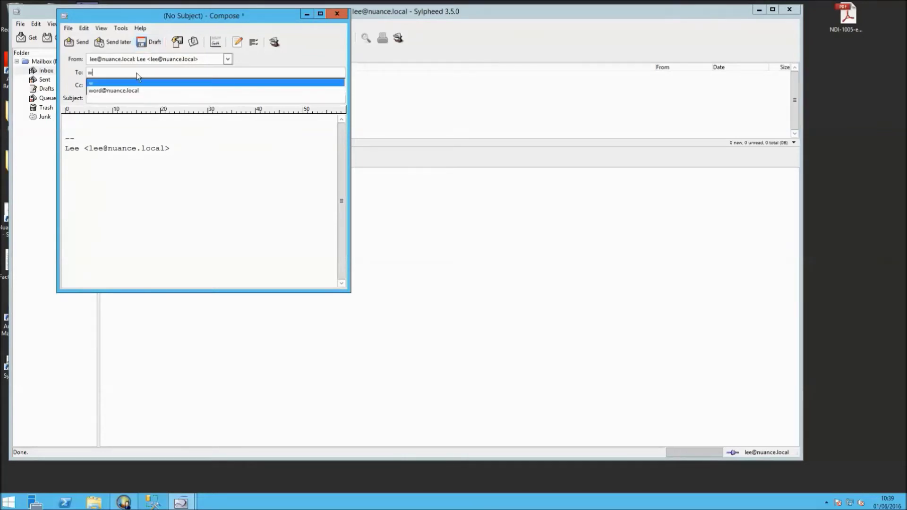
{"action": "left_click", "coordinate": [132, 91]}
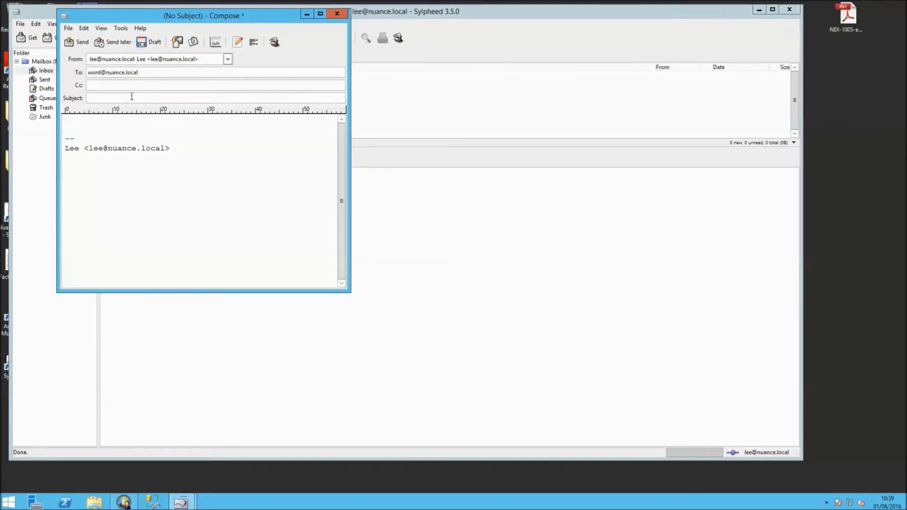
{"action": "left_click", "coordinate": [132, 97]}
{"action": "type", "text": "Factsheet"}
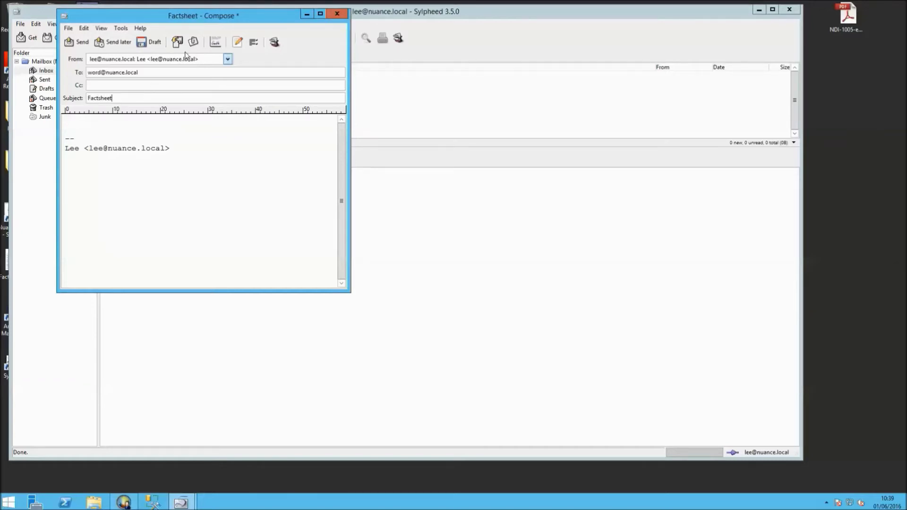
Step: Attach FactSheet30Jan53_OCR_op_800.jpg from the Desktop, send the message, and minimise the remote session
{"action": "left_click", "coordinate": [193, 42]}
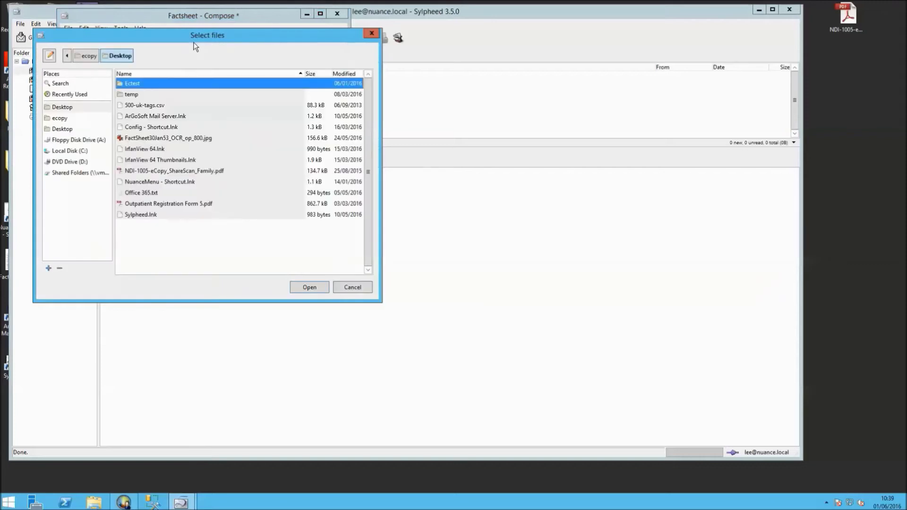
{"action": "left_click", "coordinate": [188, 138]}
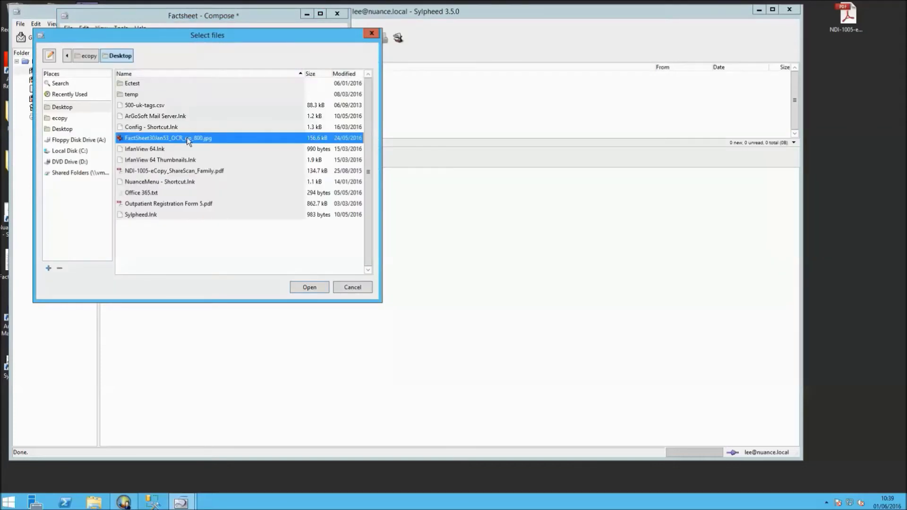
{"action": "left_click", "coordinate": [310, 287]}
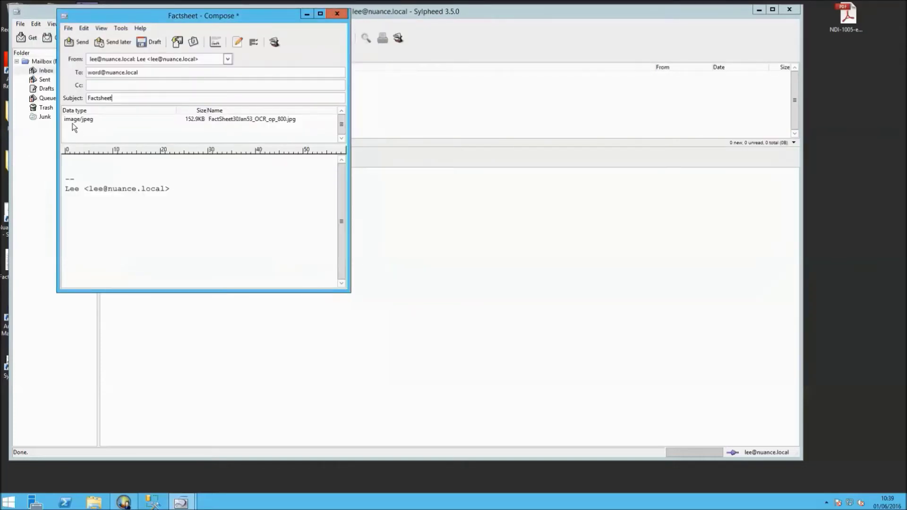
{"action": "left_click", "coordinate": [80, 43]}
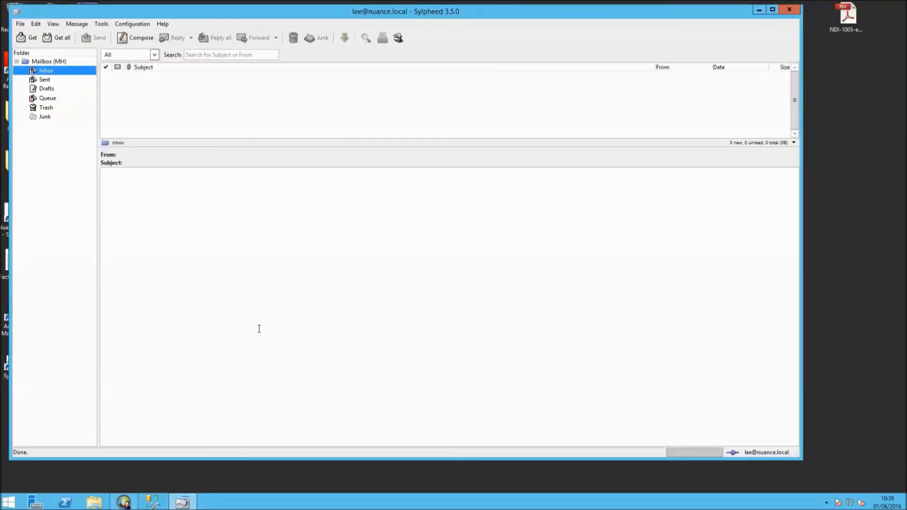
{"action": "left_click", "coordinate": [805, 6]}
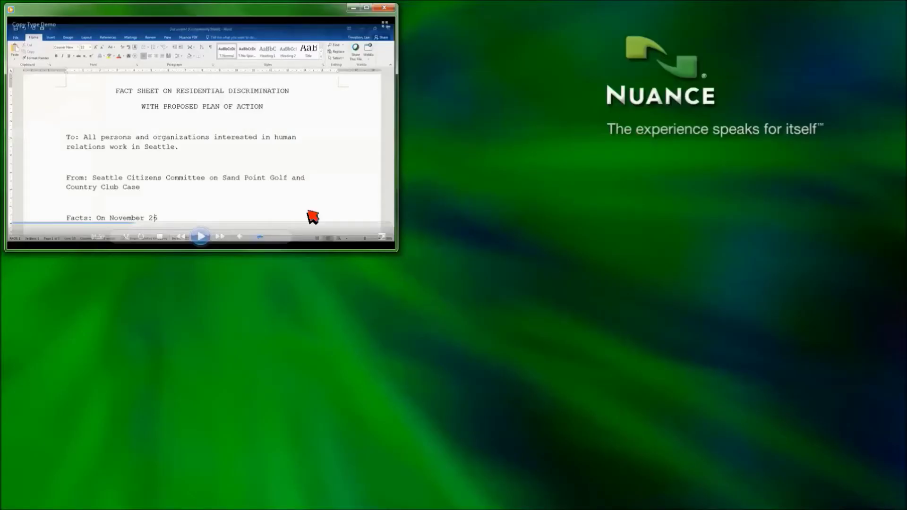
Step: Make the retyping demo window taller, then return to the Sylpheed session
{"action": "left_click_drag", "start_coordinate": [387, 253], "coordinate": [442, 312]}
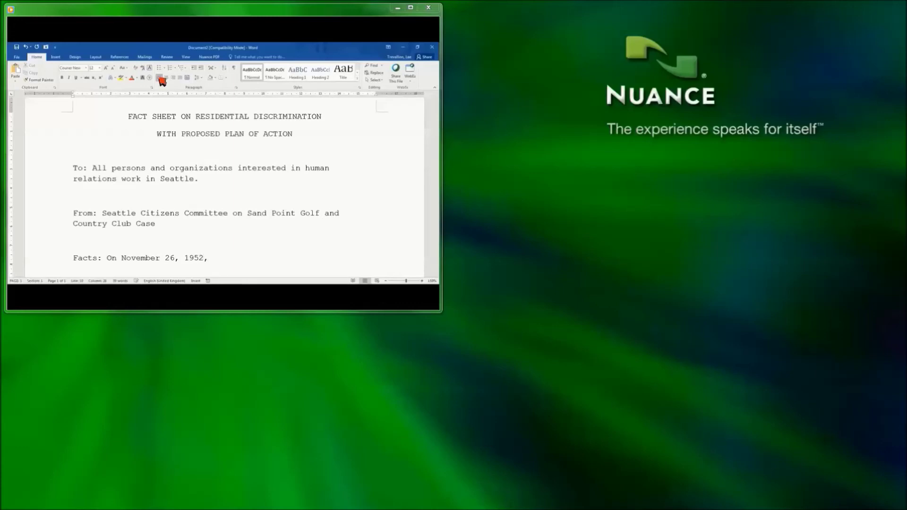
{"action": "mouse_move", "coordinate": [392, 507]}
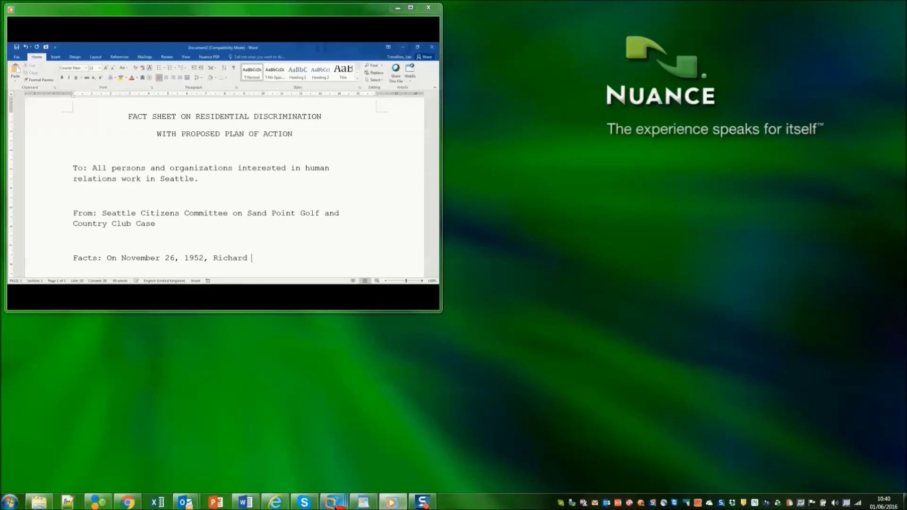
{"action": "mouse_move", "coordinate": [336, 504]}
{"action": "left_click", "coordinate": [333, 470]}
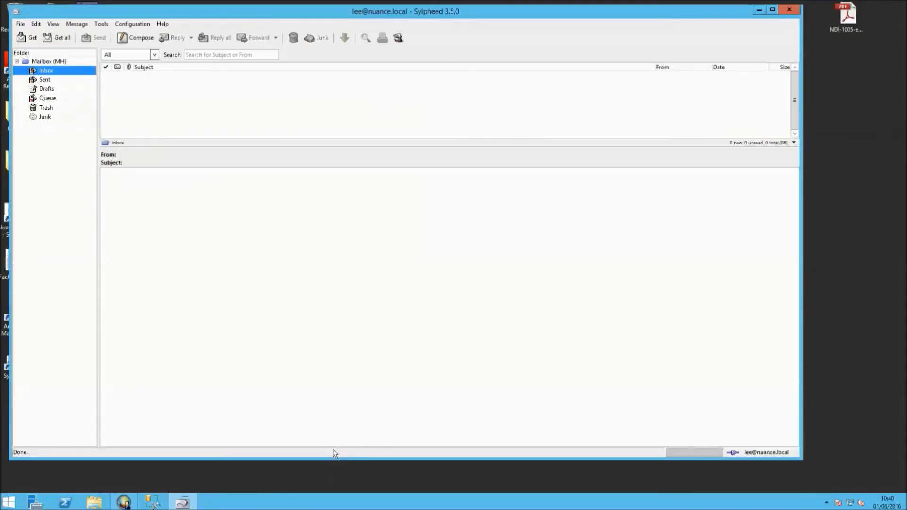
Step: Get all mail, open the scanned-document reply, and open its converted .doc attachment
{"action": "left_click", "coordinate": [58, 39]}
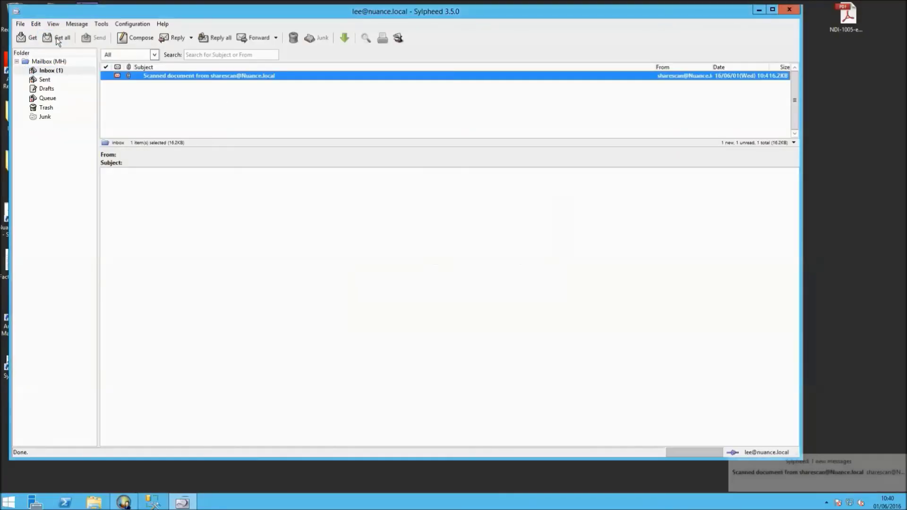
{"action": "double_click", "coordinate": [177, 76]}
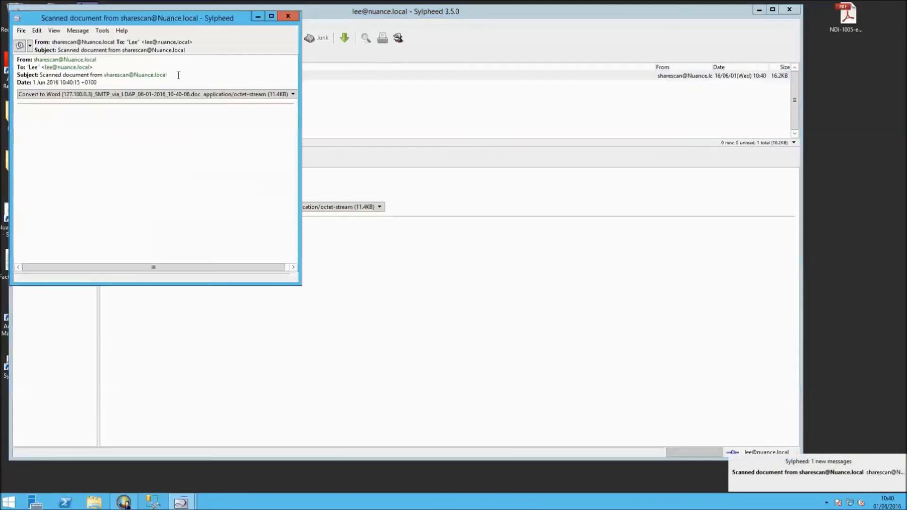
{"action": "left_click", "coordinate": [141, 95]}
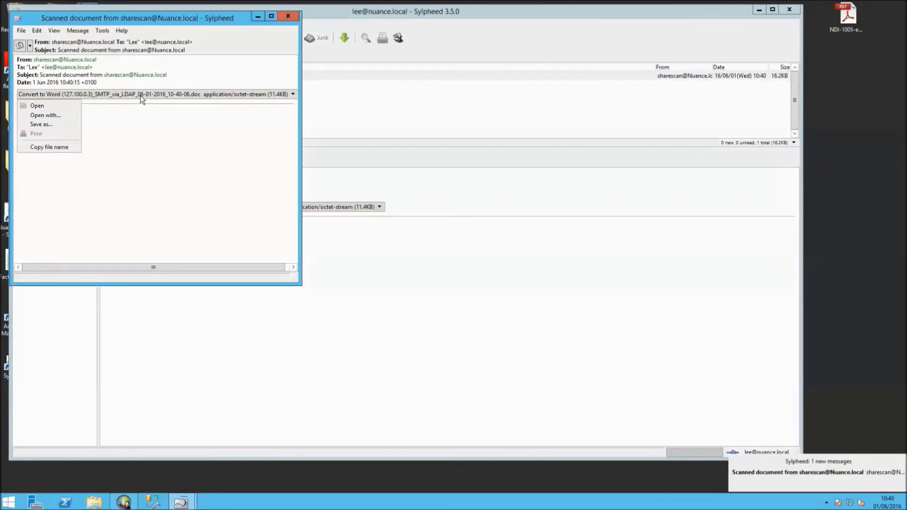
{"action": "left_click", "coordinate": [45, 106]}
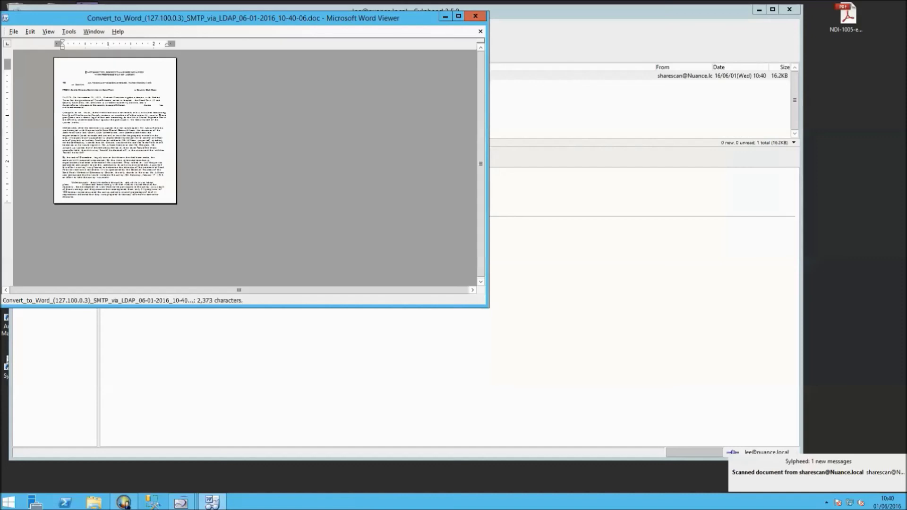
Step: Set the Word Viewer zoom to Page width
{"action": "left_click", "coordinate": [48, 32]}
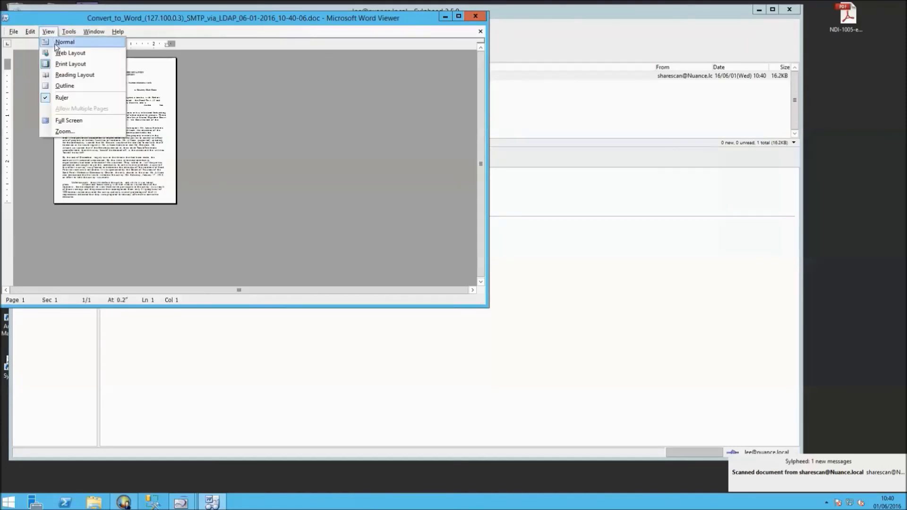
{"action": "left_click", "coordinate": [69, 132]}
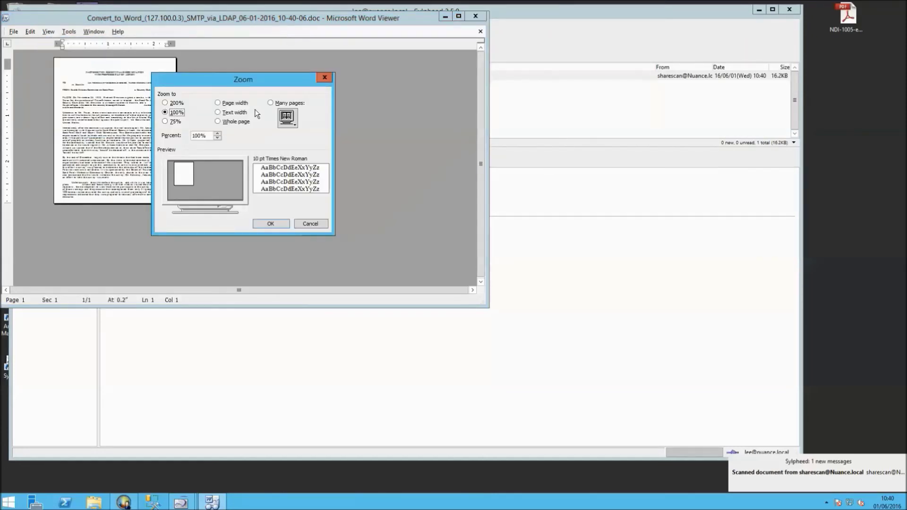
{"action": "left_click", "coordinate": [238, 105]}
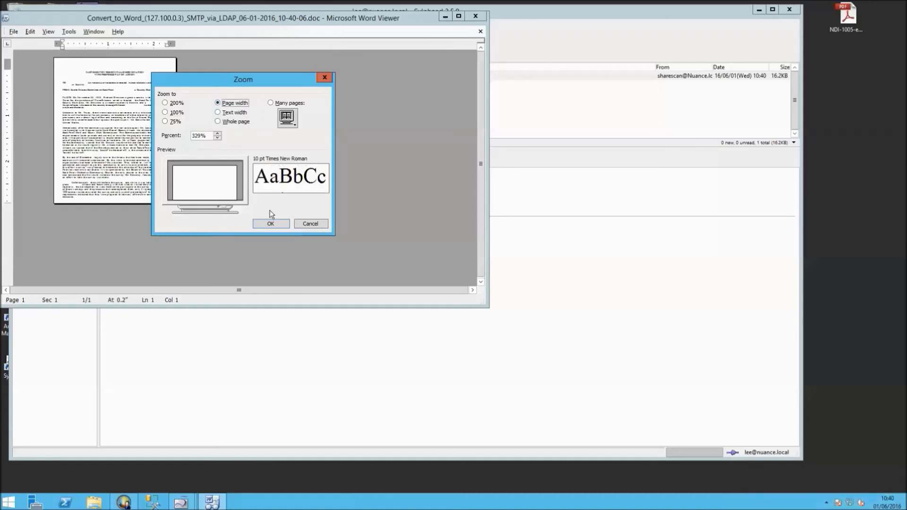
{"action": "left_click", "coordinate": [276, 225]}
Step: Scroll down to the closing paragraph about 'affirmative corrective measures.'
{"action": "scroll", "coordinate": [308, 211], "scroll_direction": "down", "scroll_amount": 3}
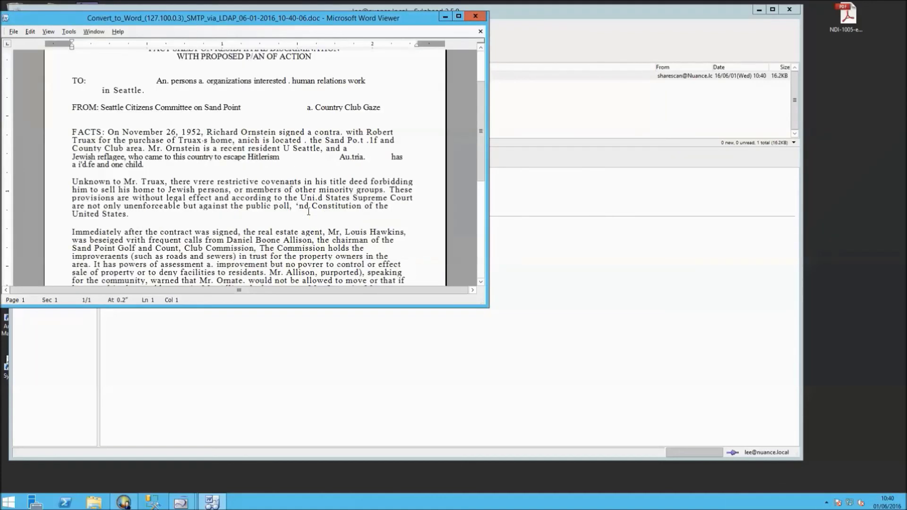
{"action": "scroll", "coordinate": [308, 211], "scroll_direction": "down", "scroll_amount": 6}
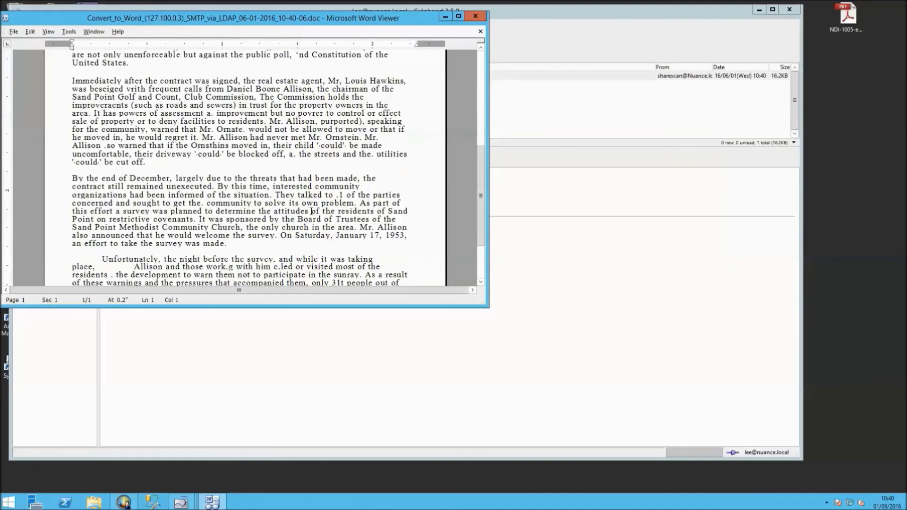
{"action": "scroll", "coordinate": [312, 211], "scroll_direction": "down", "scroll_amount": 3}
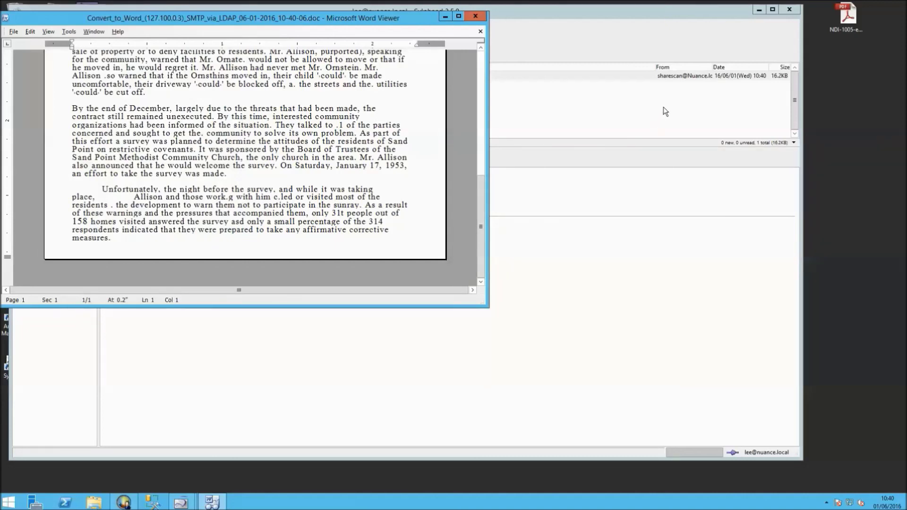
{"action": "mouse_move", "coordinate": [755, 4]}
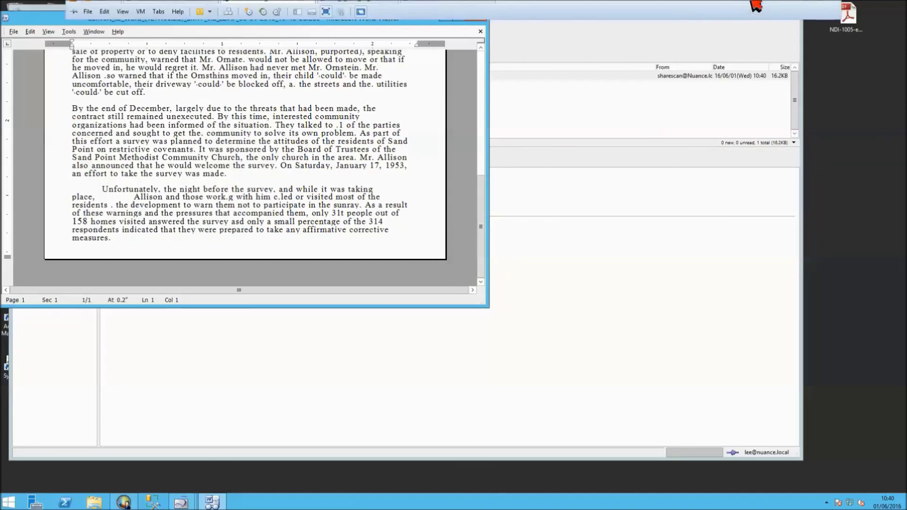